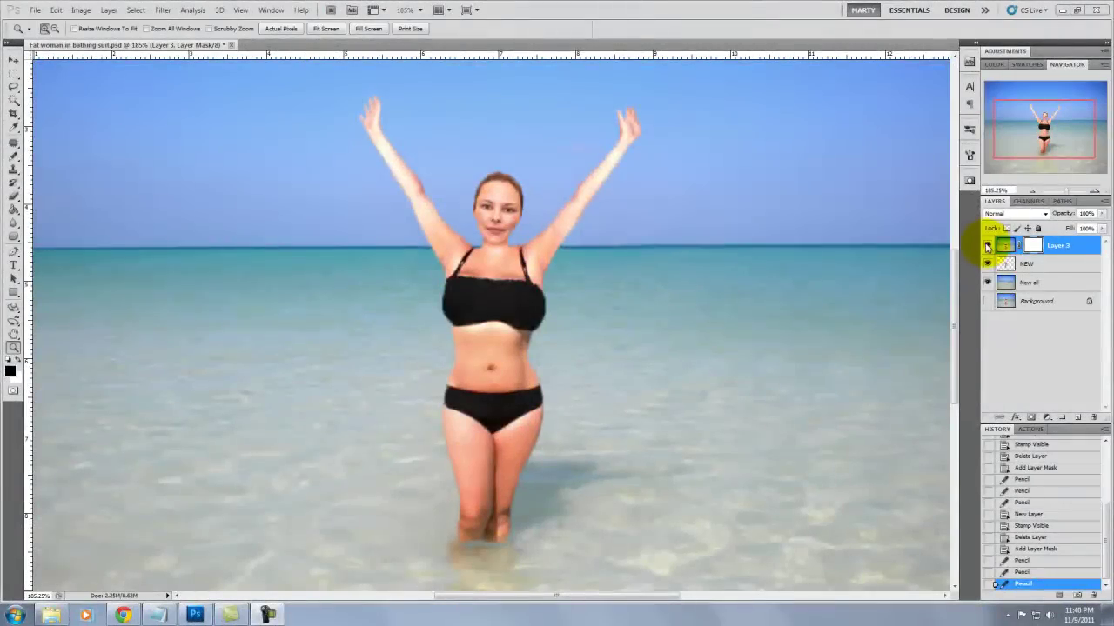
- Compare the original and slimmed figure by hiding and showing Layer 3
left_click(989, 246)
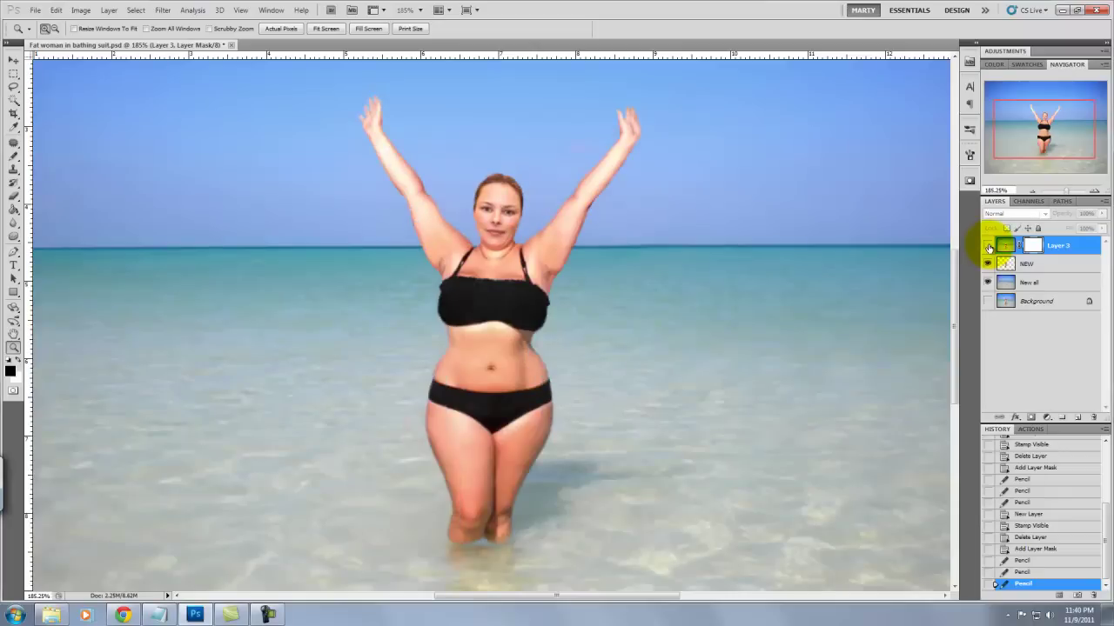
left_click(988, 247)
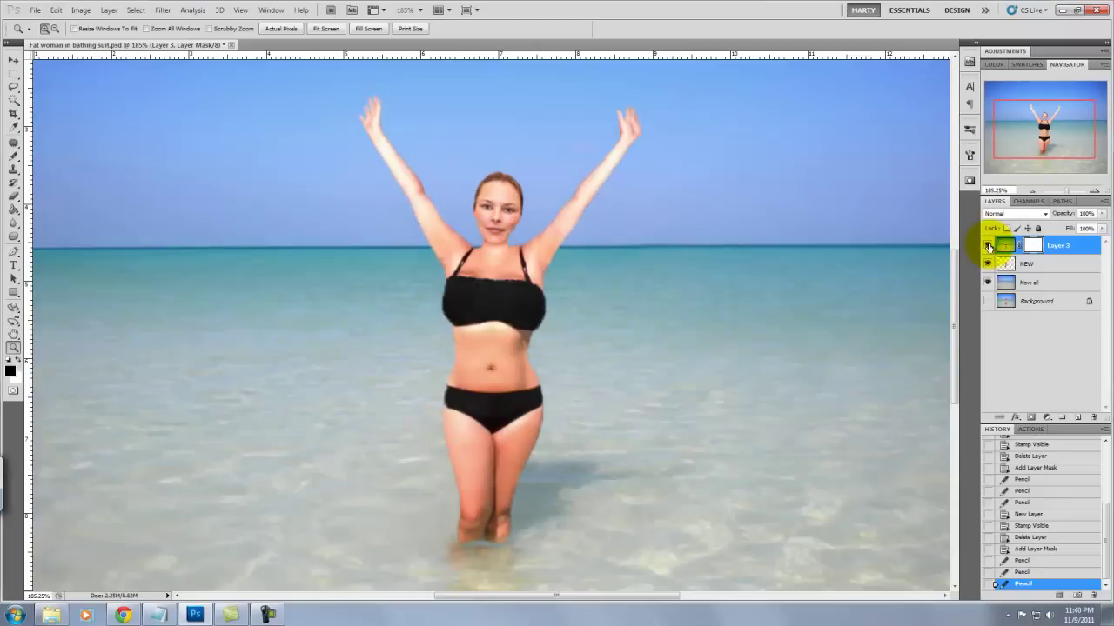
left_click(988, 247)
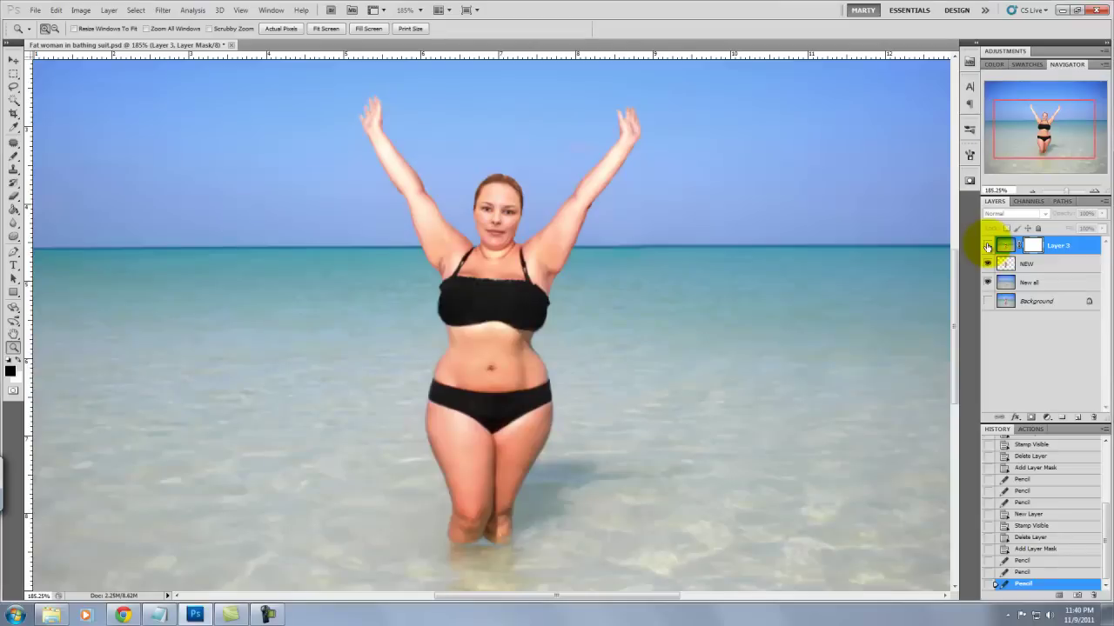
left_click(989, 247)
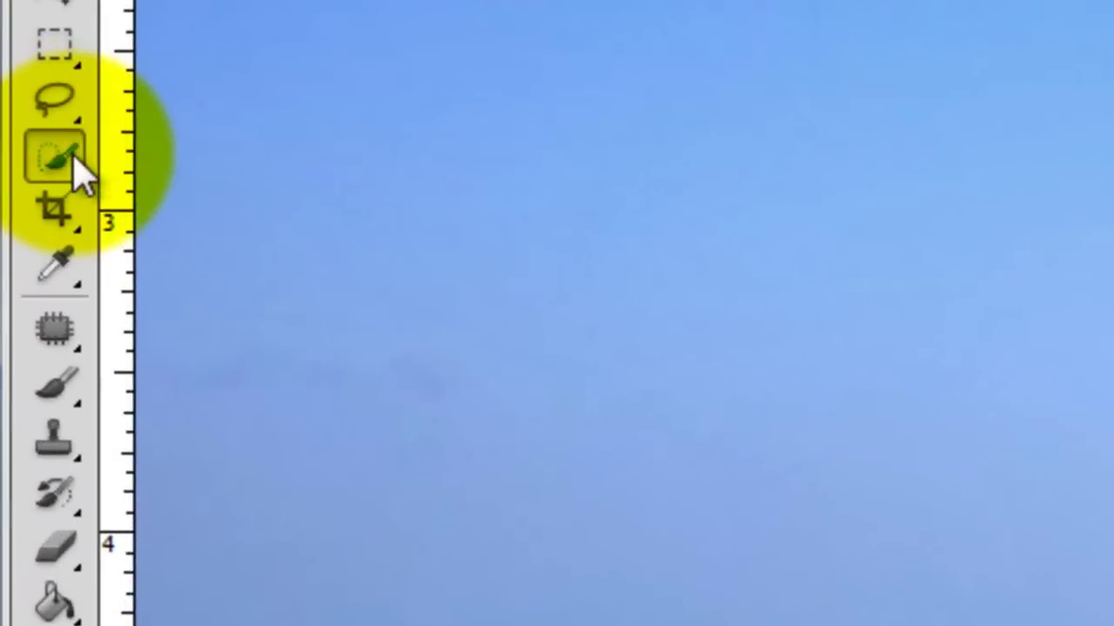
- Select the whole woman, including arms, torso and legs, on Layer 1 with the Quick Selection Tool
left_click(15, 101)
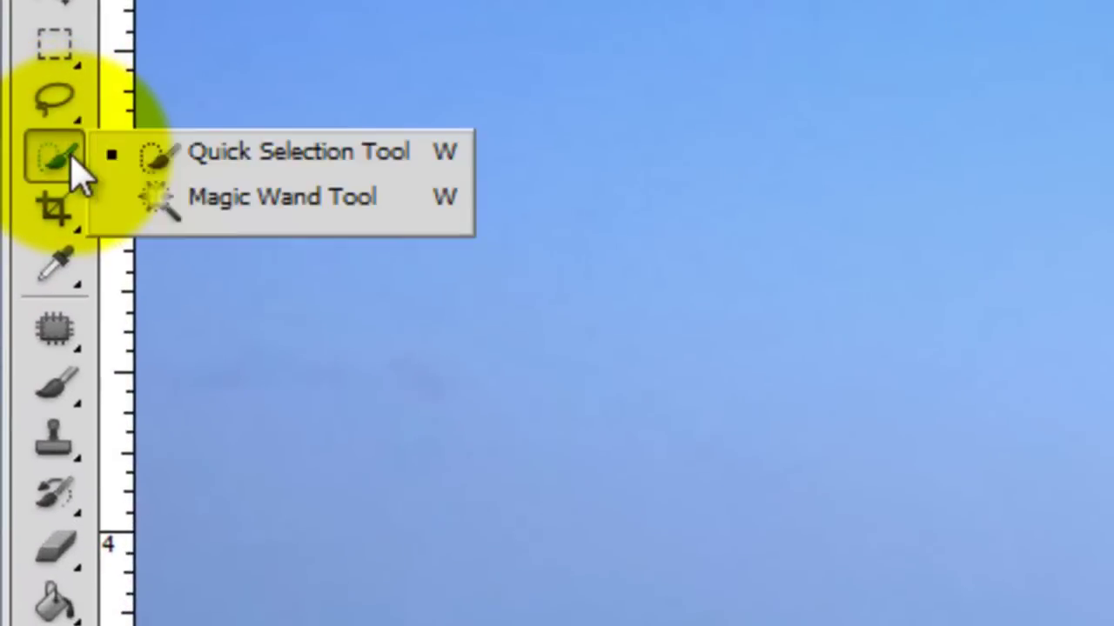
left_click(252, 157)
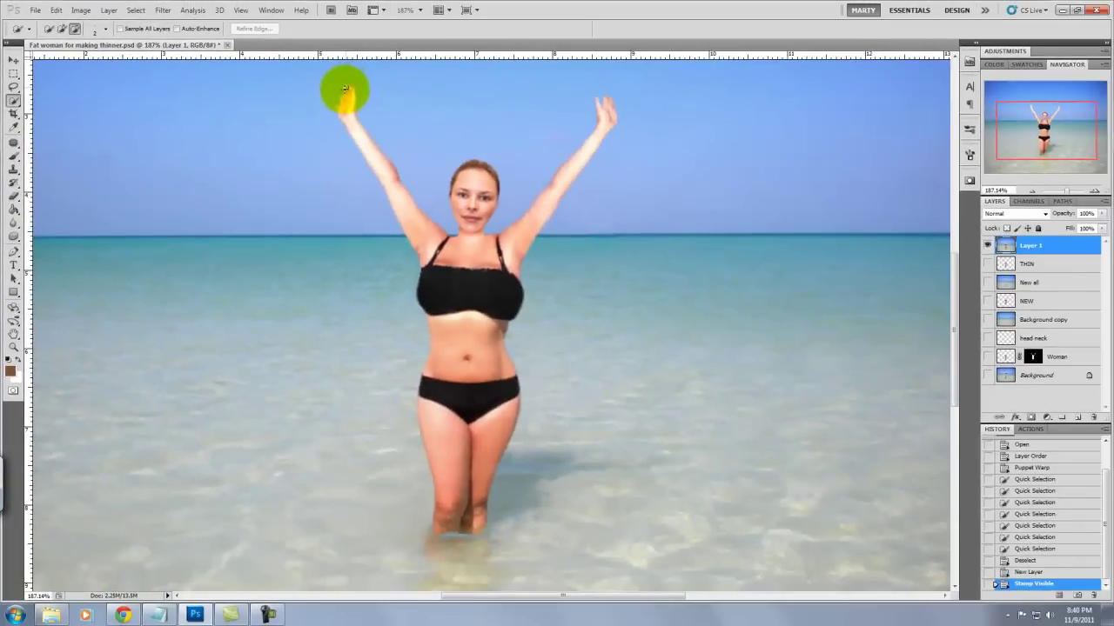
mouse_move(348, 113)
left_mouse_down()
mouse_move(406, 203)
mouse_move(472, 189)
mouse_move(459, 244)
left_mouse_up()
mouse_move(612, 109)
left_mouse_down()
mouse_move(594, 101)
mouse_move(604, 123)
mouse_move(508, 236)
left_mouse_up()
mouse_move(468, 289)
left_mouse_down()
mouse_move(473, 332)
mouse_move(443, 390)
mouse_move(446, 445)
mouse_move(486, 450)
mouse_move(480, 526)
left_mouse_up()
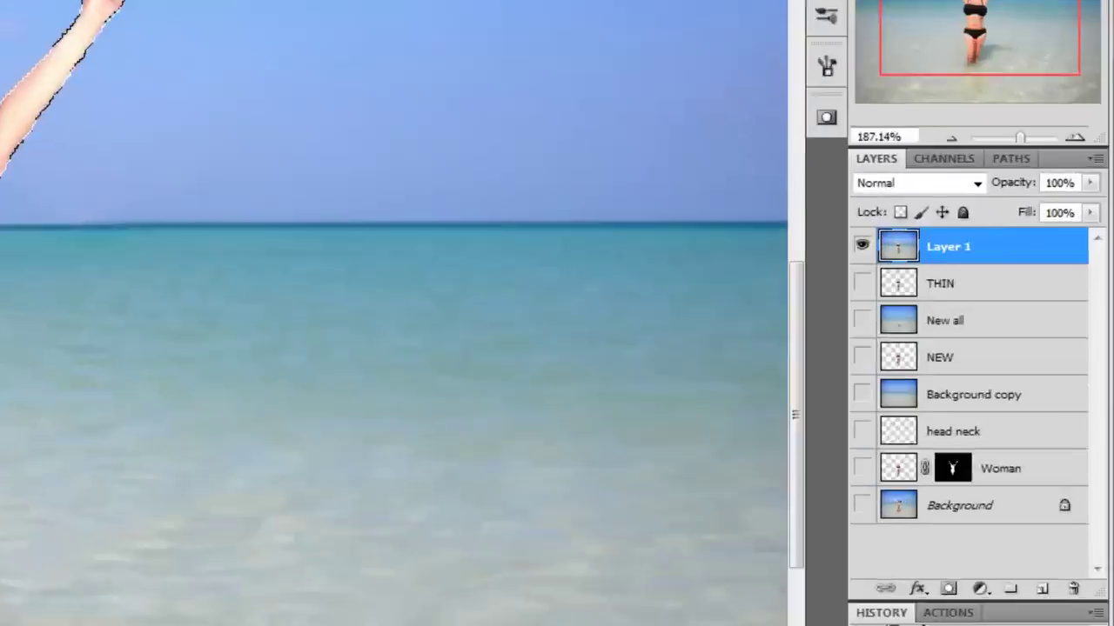
- Copy the selected woman to a new layer and name it FIGURE
key("ctrl+j")
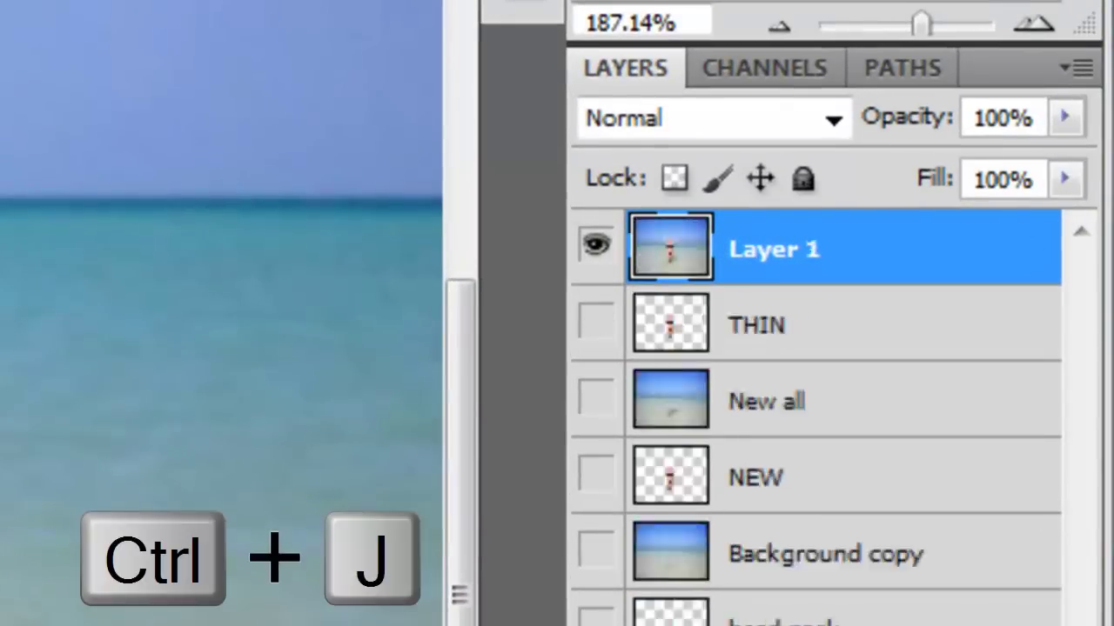
key("ctrl+j")
double_click(783, 250)
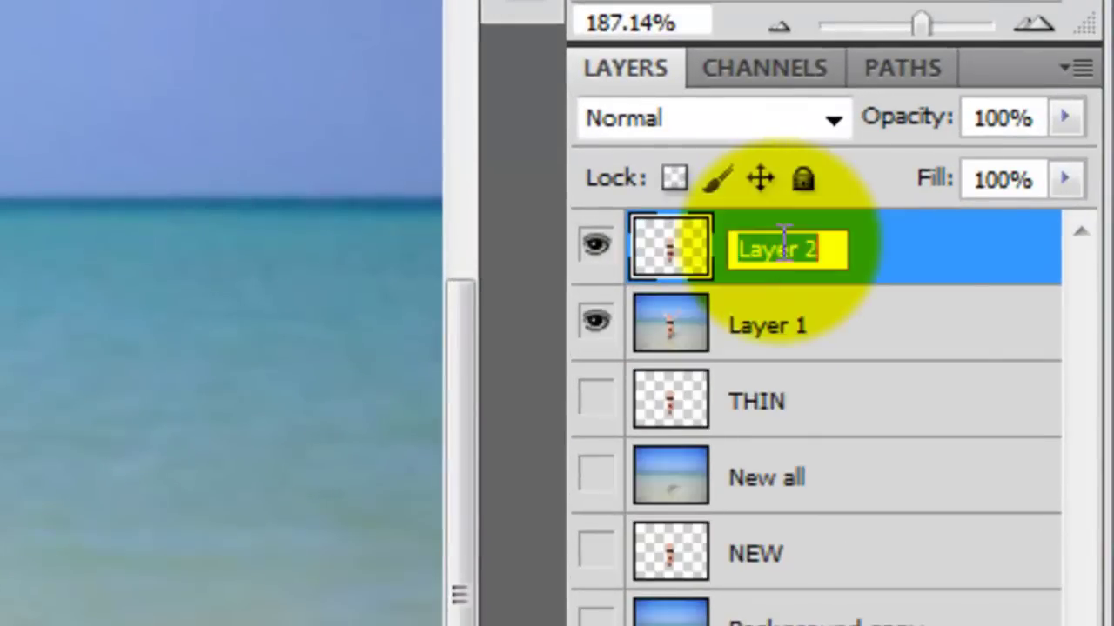
type("FIGURE")
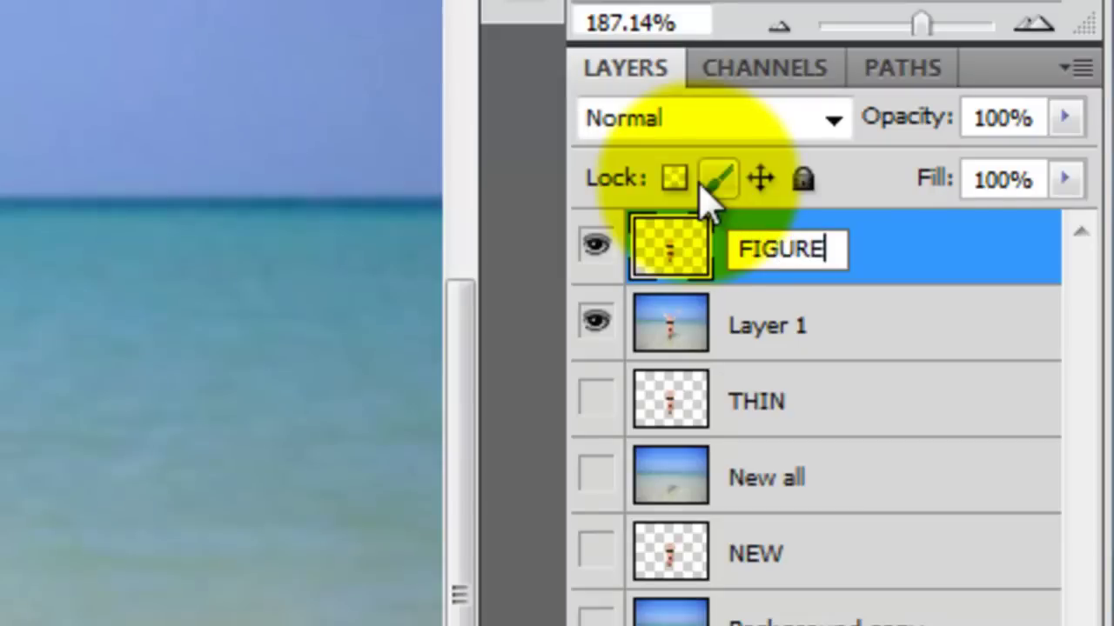
key("Return")
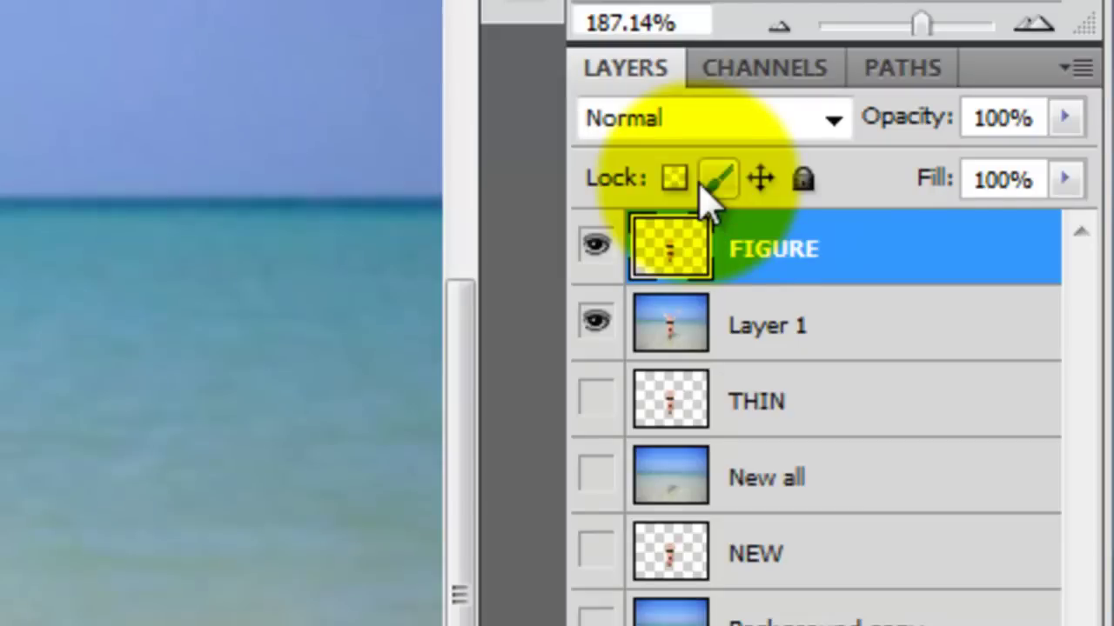
- Load the outline of the FIGURE layer as a selection and expand it by 8 pixels
left_click(670, 270, "ctrl")
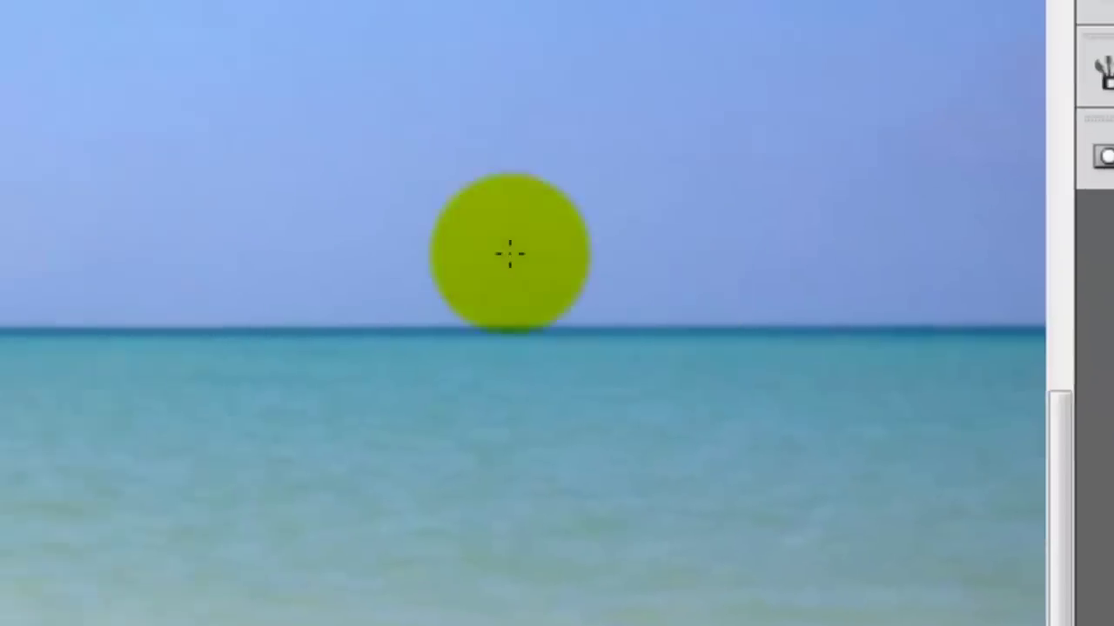
left_click(94, 24)
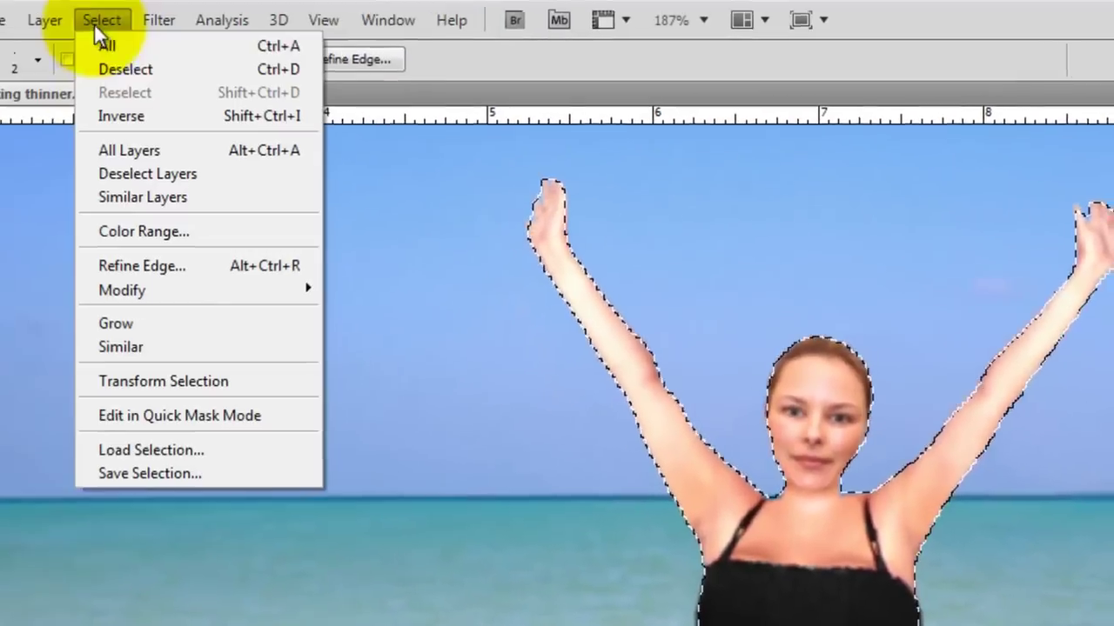
mouse_move(136, 290)
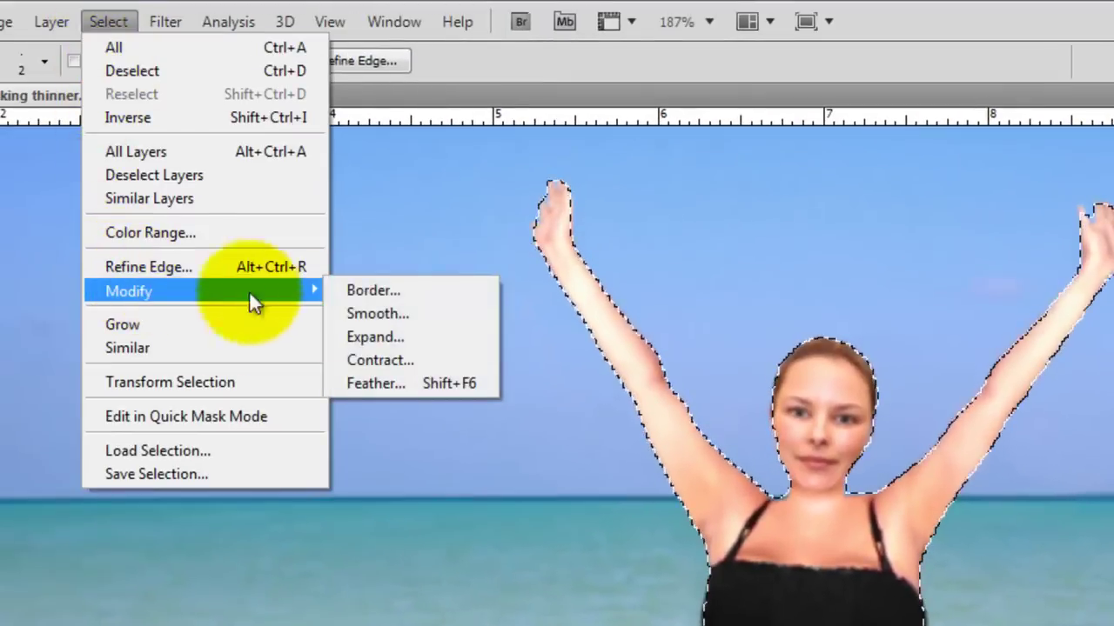
left_click(443, 337)
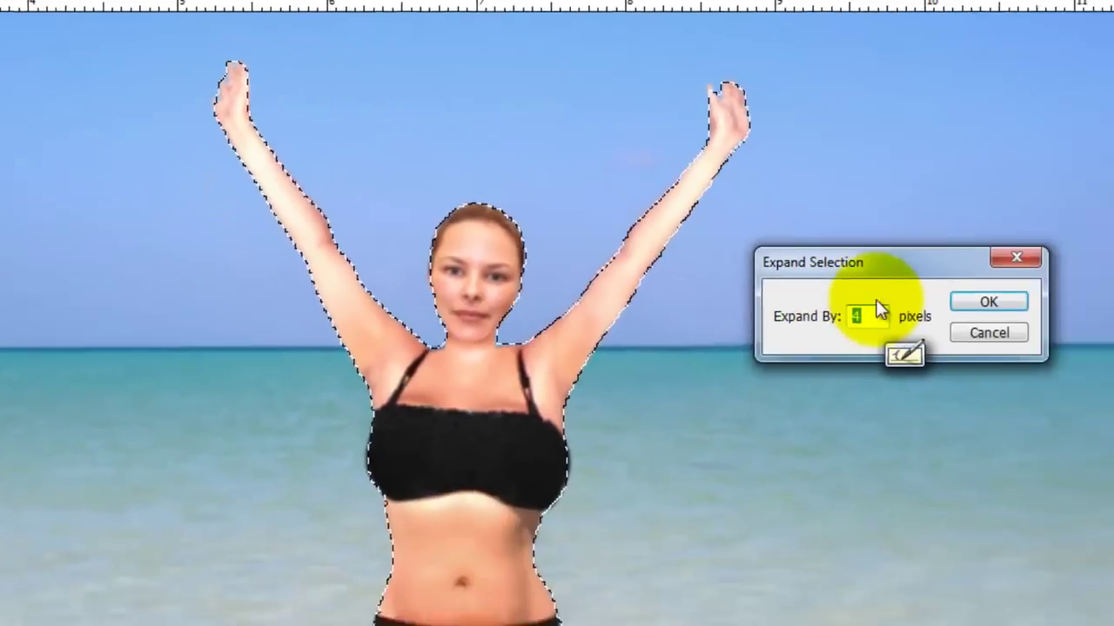
type("8")
left_click(988, 302)
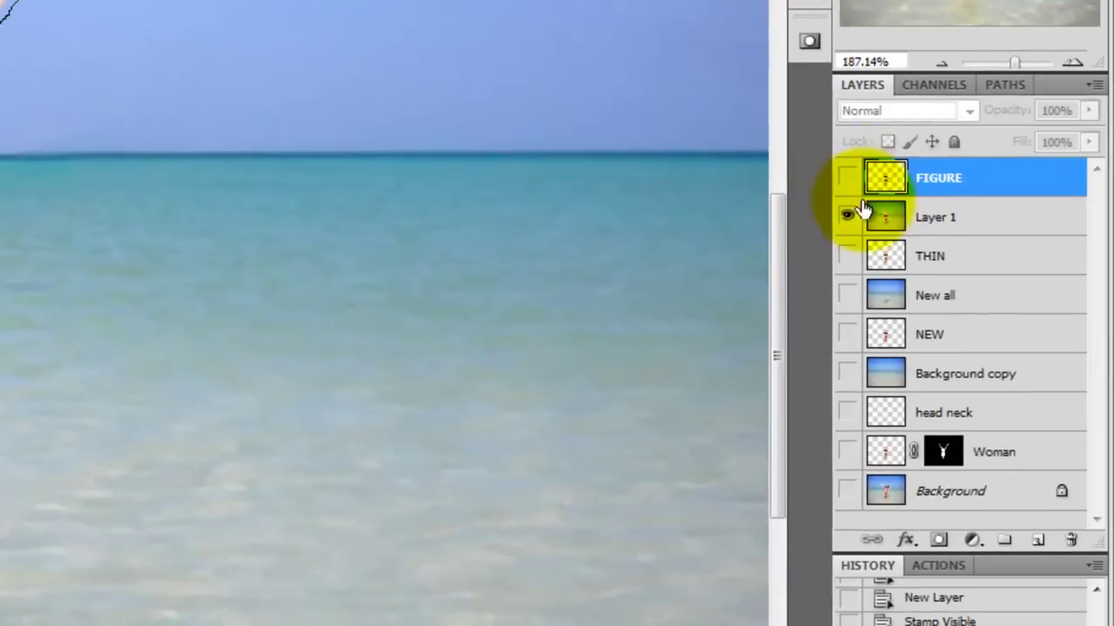
- Fill the expanded selection on Layer 1 using Content-Aware in Normal mode at 100% opacity, and deselect
left_click(885, 218)
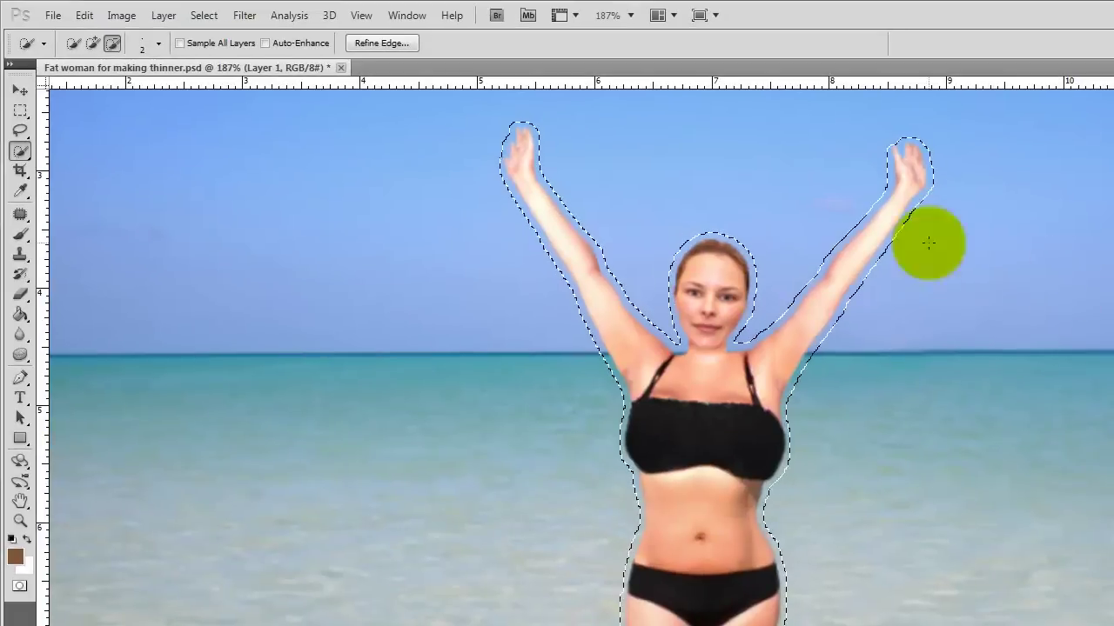
left_click(83, 14)
left_click(118, 263)
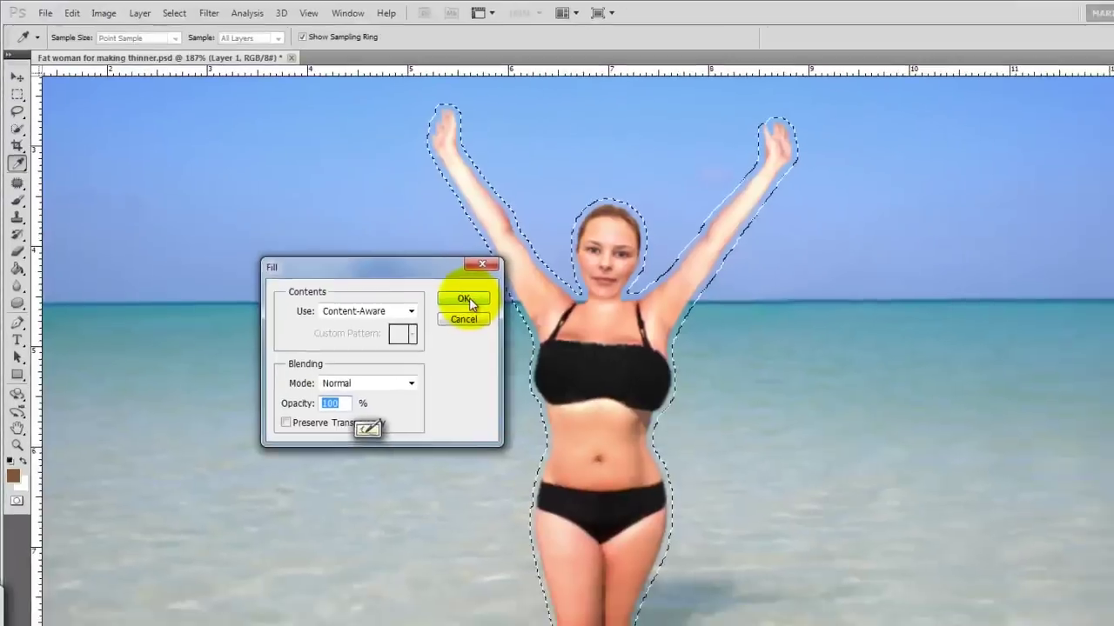
left_click(542, 349)
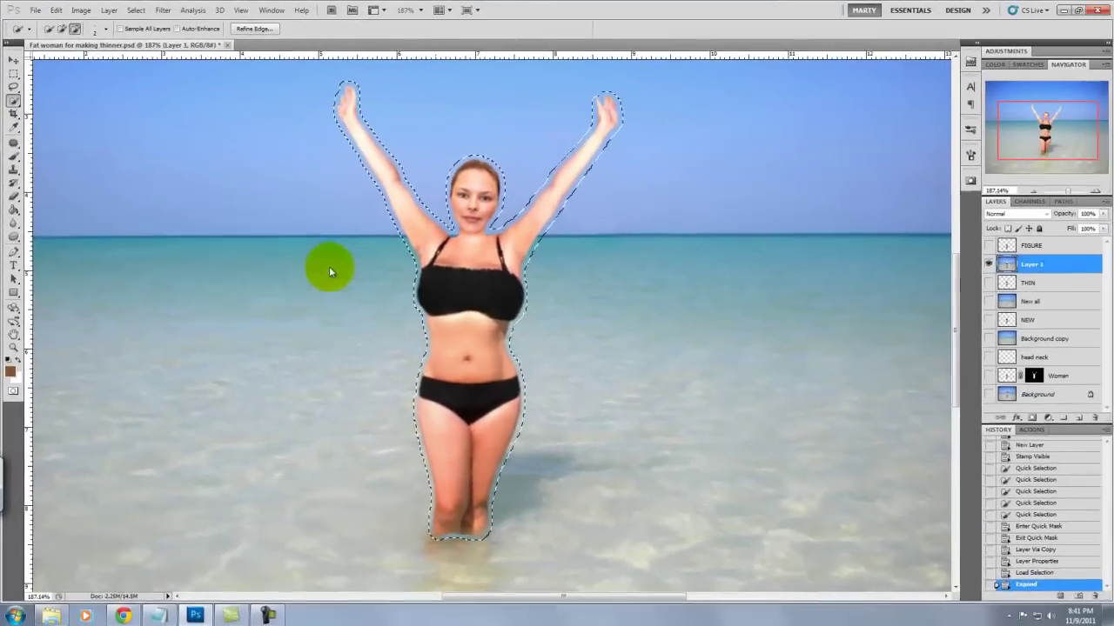
key("ctrl+d")
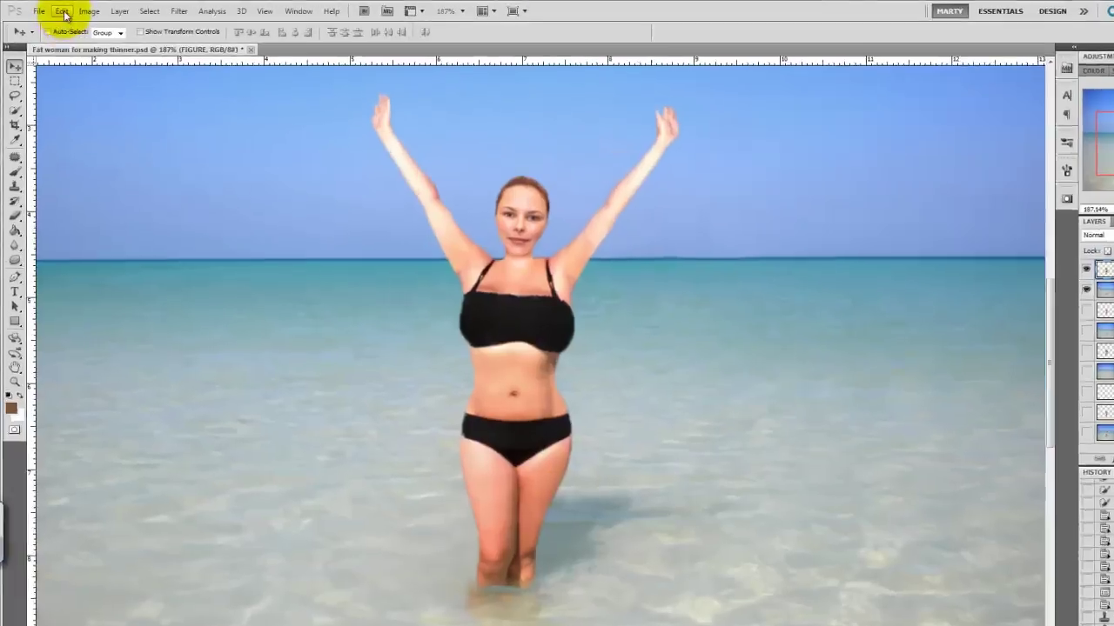
- Start Puppet Warp on the FIGURE layer with expansion 1, Normal density and the mesh hidden
left_click(56, 9)
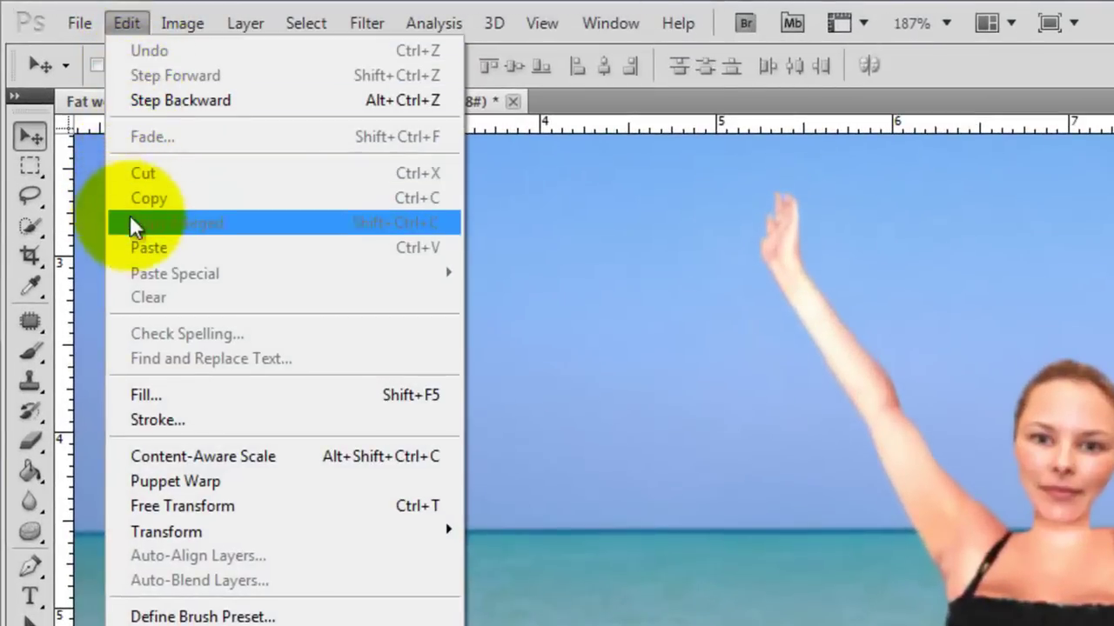
left_click(161, 481)
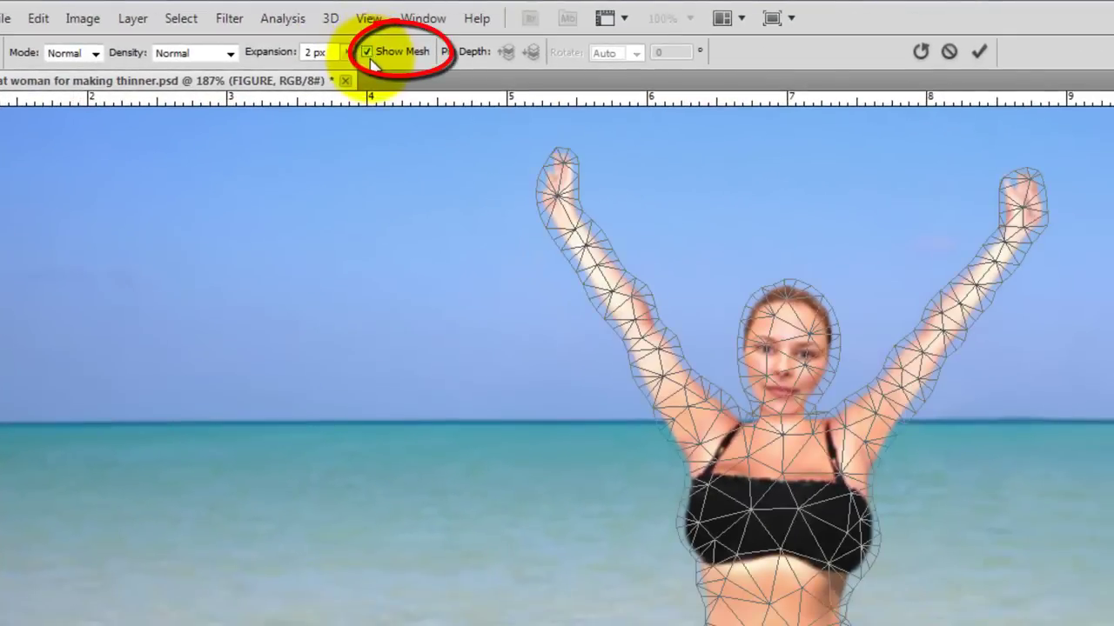
left_click_drag(328, 54, 296, 54)
type("1")
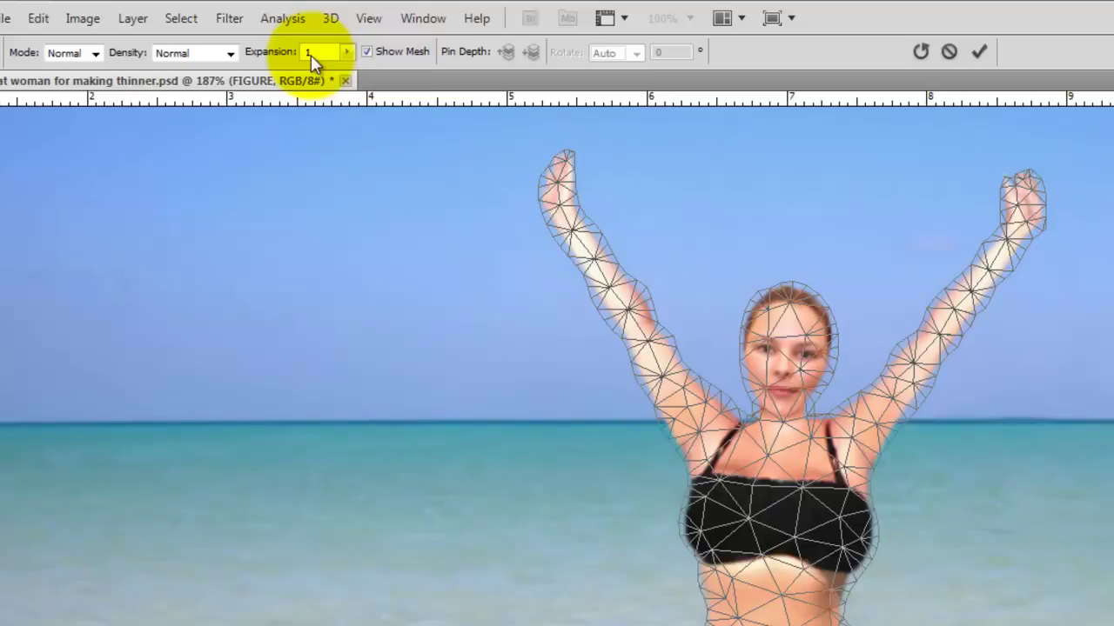
key("BackSpace")
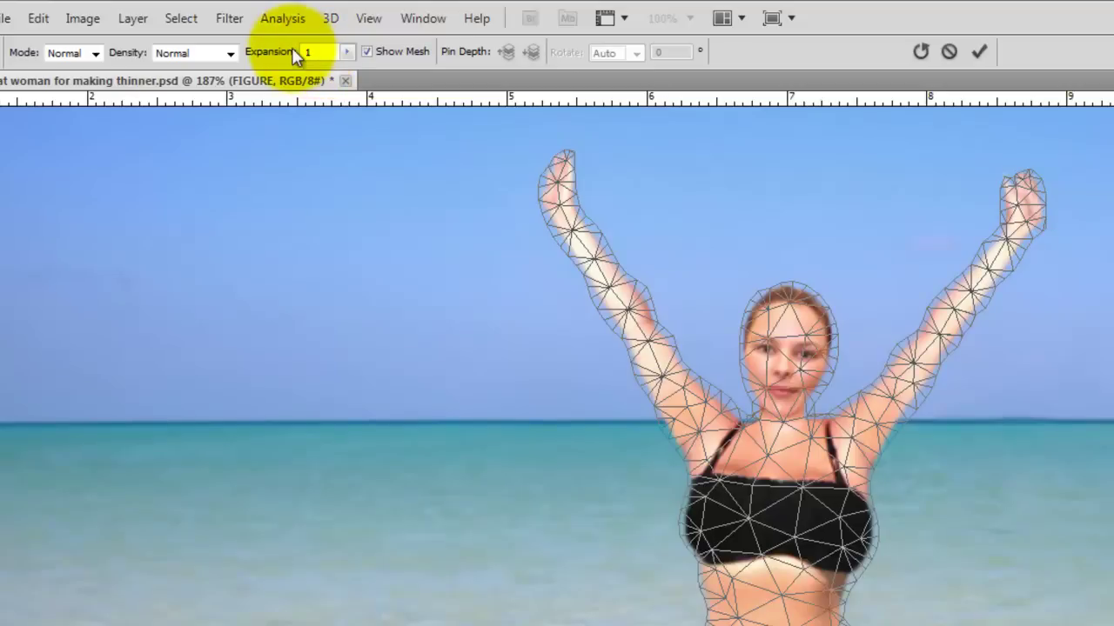
left_click(209, 53)
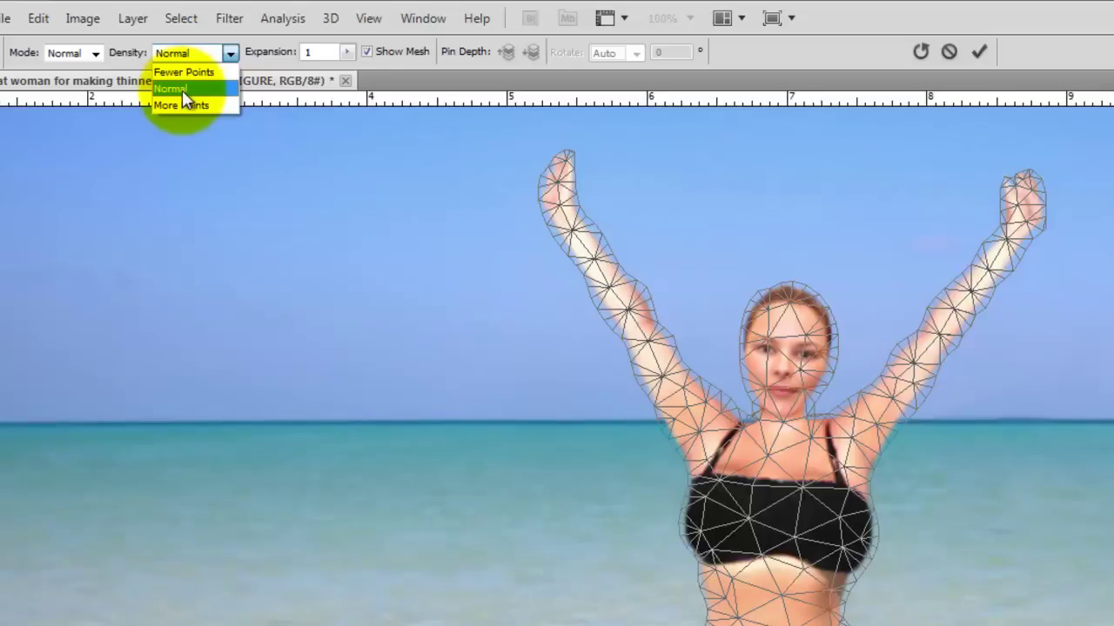
left_click(182, 89)
left_click(369, 52)
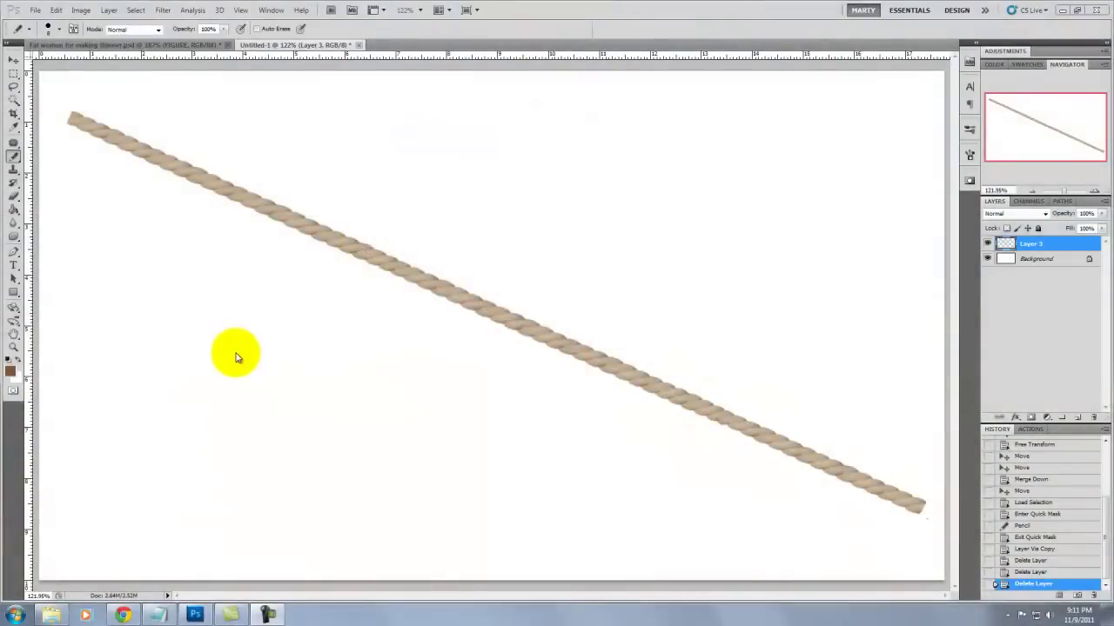
- Start Puppet Warp on the rope in Untitled-1, pin it near its left end and middle, and rotate the middle pin to -17°
left_click(56, 10)
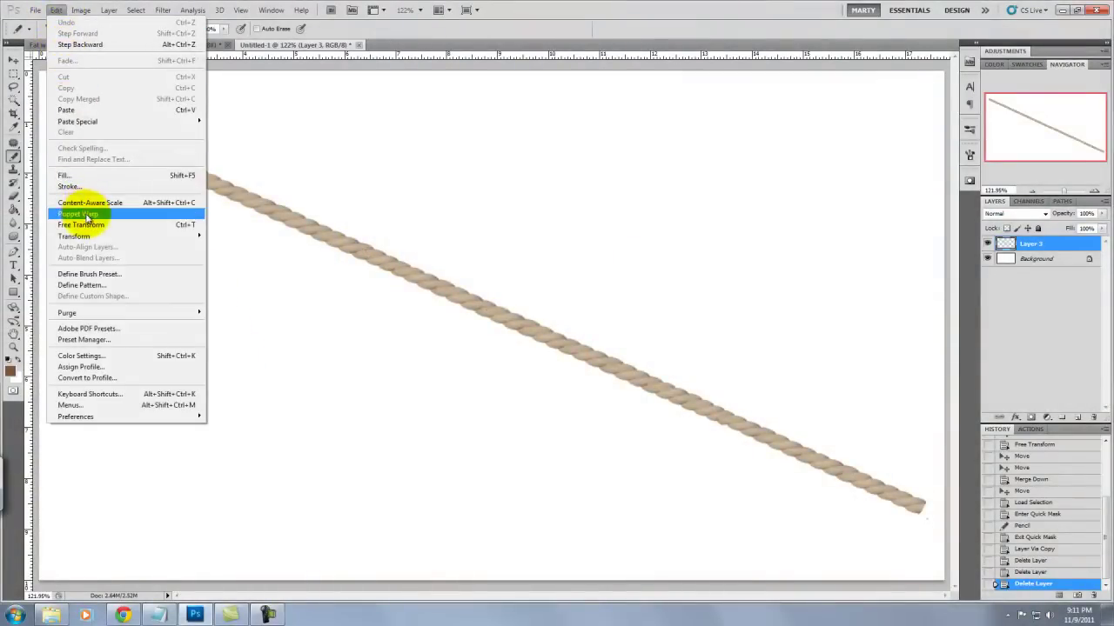
left_click(87, 214)
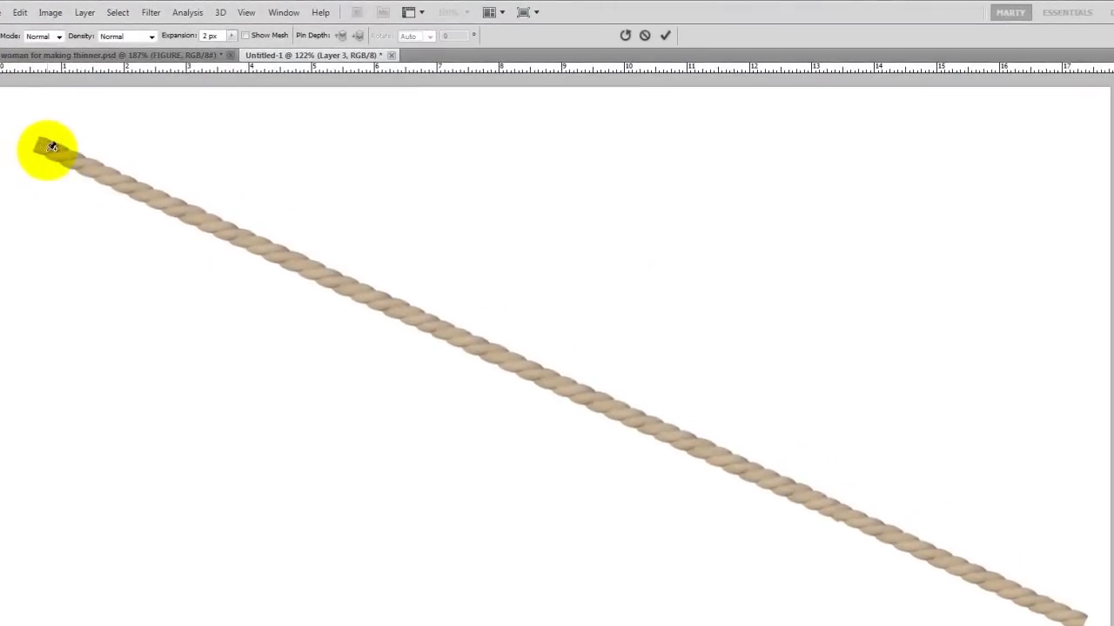
left_click(207, 224)
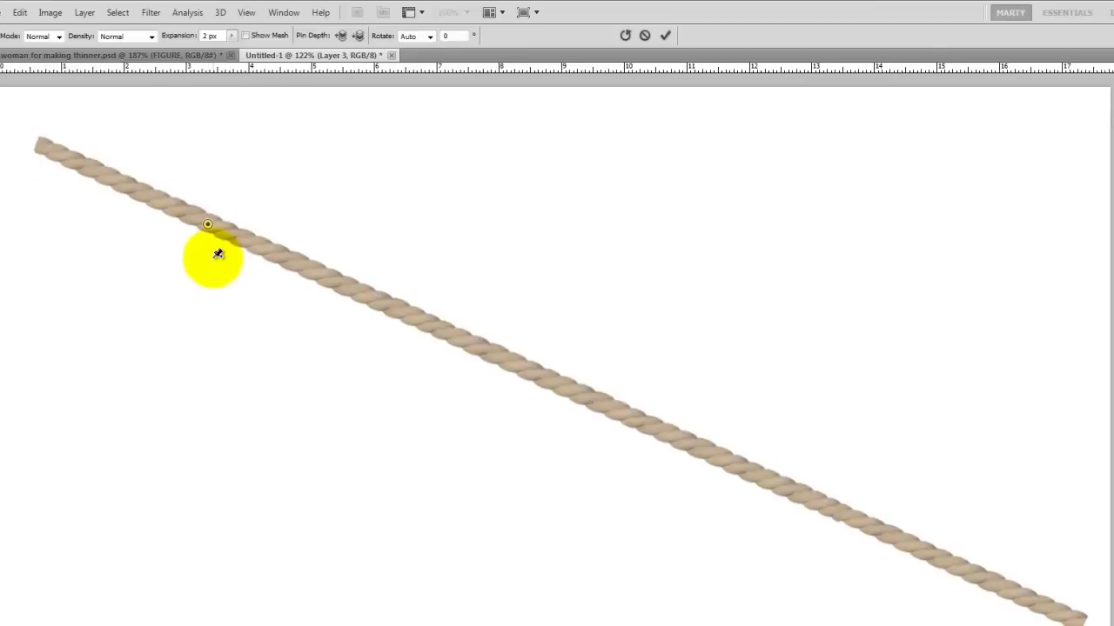
left_click_drag(216, 273, 501, 346)
left_click(548, 382)
key("alt")
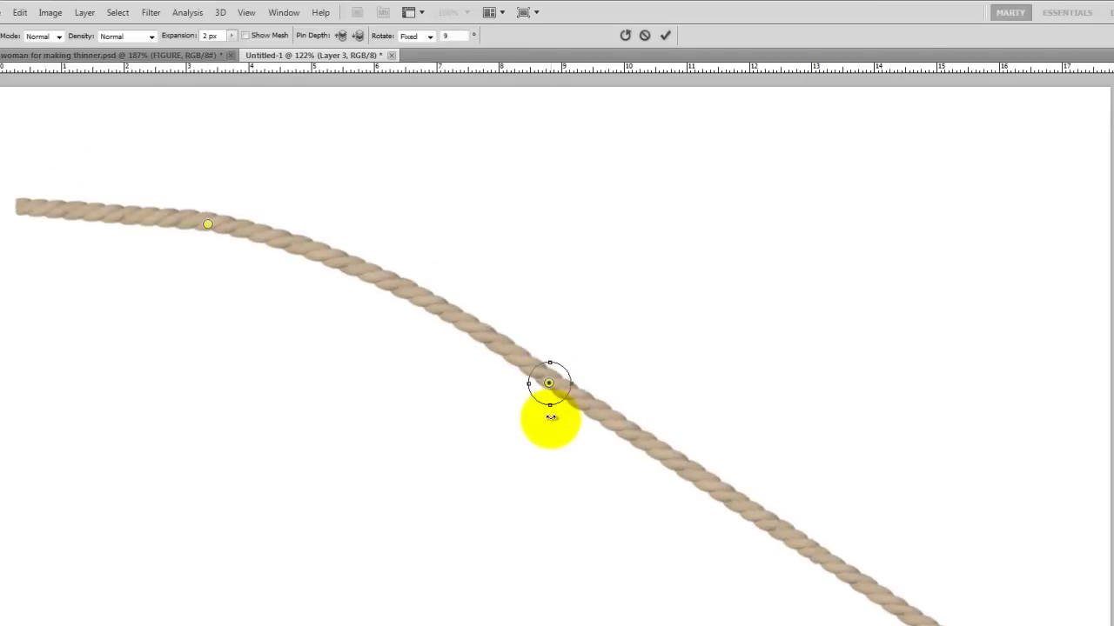
left_click_drag(546, 436, 570, 440)
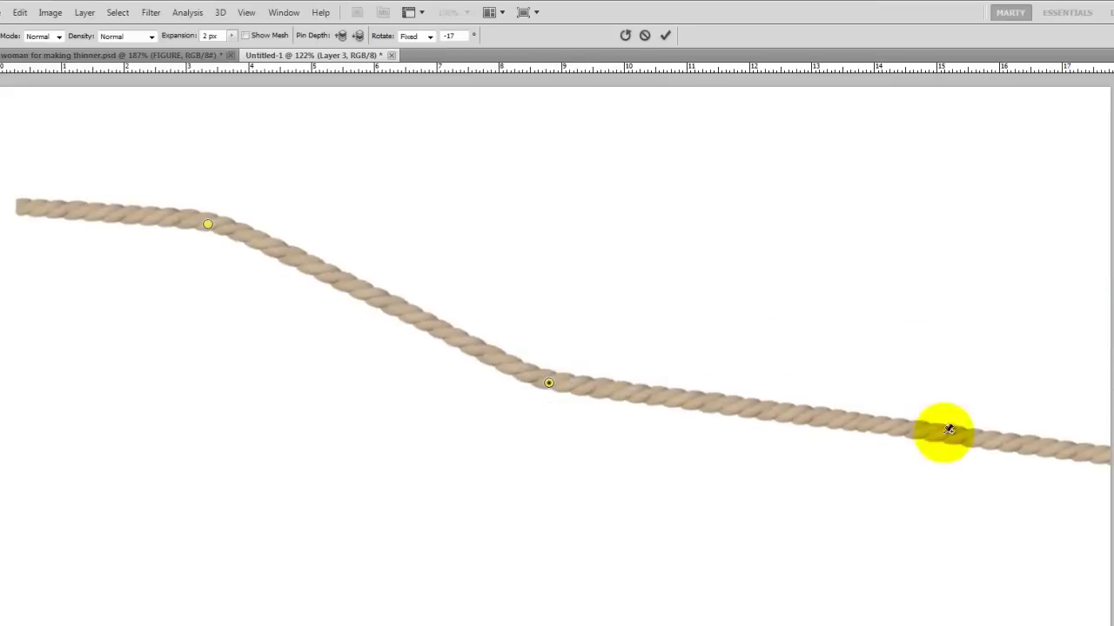
- Add a pin near the rope's right end and rotate the pins to bend the rope into an S curve, with the left pin at -90°
left_click(927, 437)
left_click_drag(940, 464, 992, 439)
left_click_drag(528, 422, 512, 317)
left_click_drag(231, 252, 277, 218)
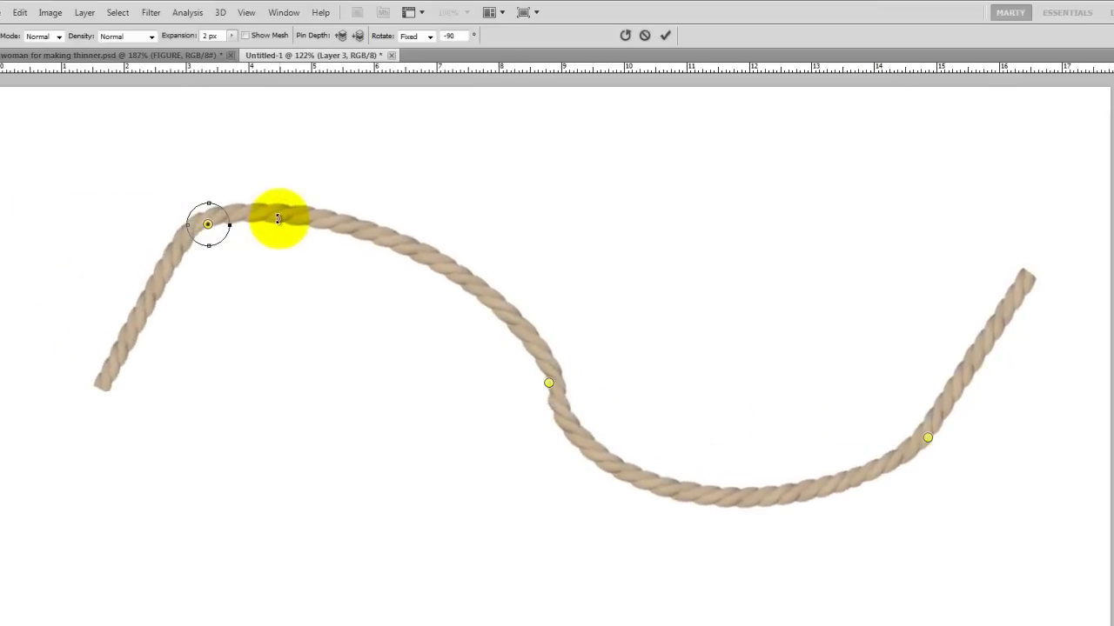
- Pin the rope's left tip and fold it up into a loop, and move the middle and right pins inward
left_click_drag(102, 380, 118, 380)
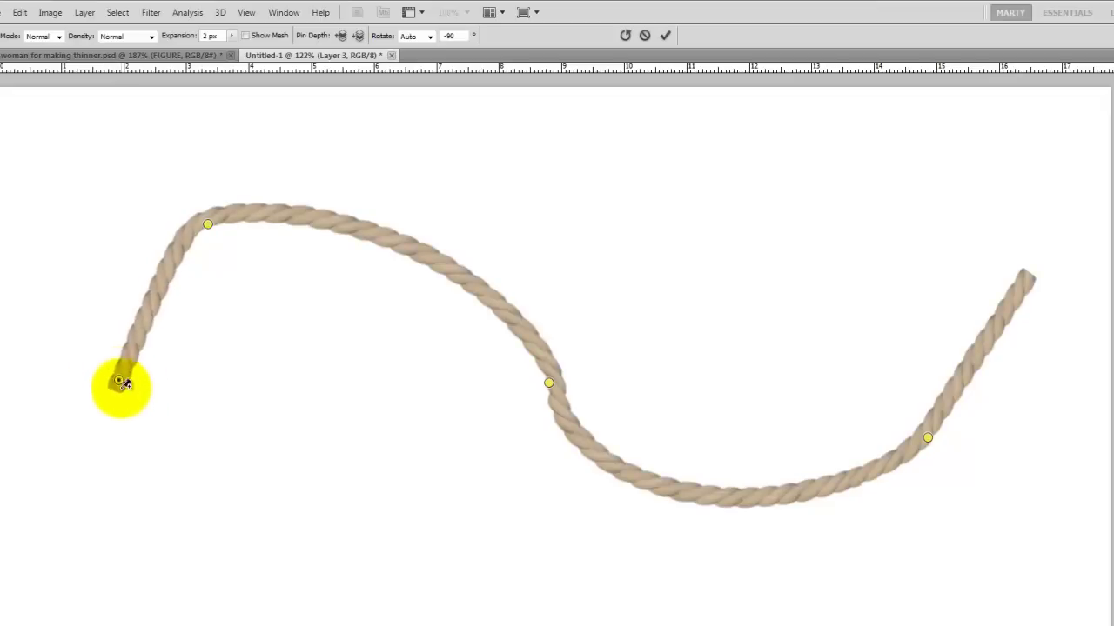
left_click_drag(143, 428, 232, 338)
left_click_drag(119, 380, 293, 194)
left_click_drag(527, 377, 354, 364)
left_click_drag(927, 438, 548, 373)
- Pin the rope's right tip, rotate and move it across the middle strand at 169°, and bring that pin forward in depth
left_click(632, 230)
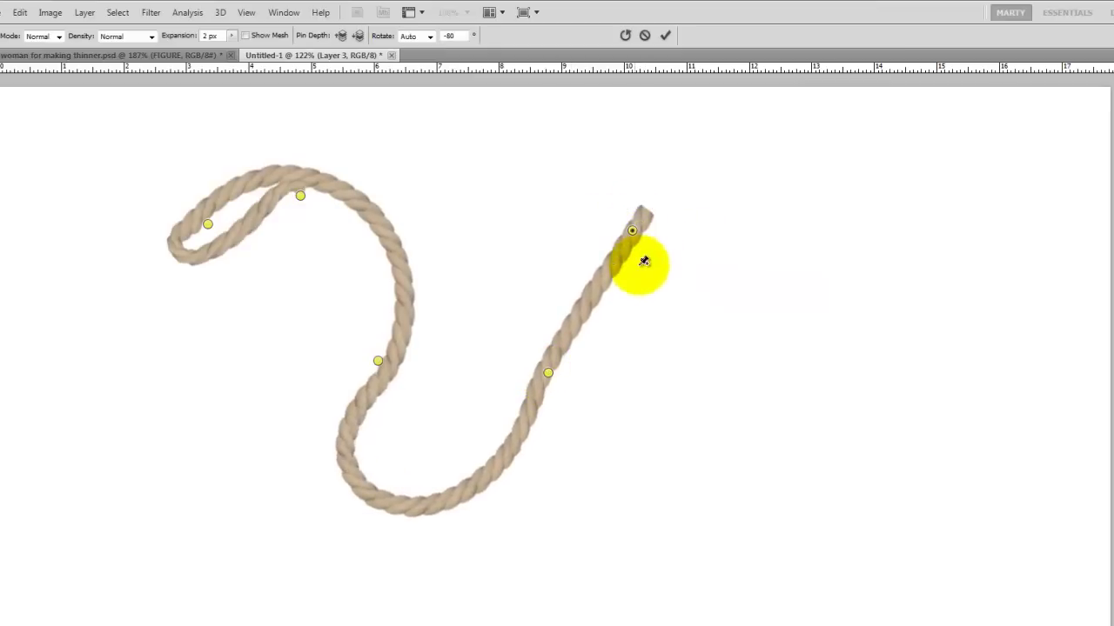
left_click_drag(661, 246, 370, 314, "alt")
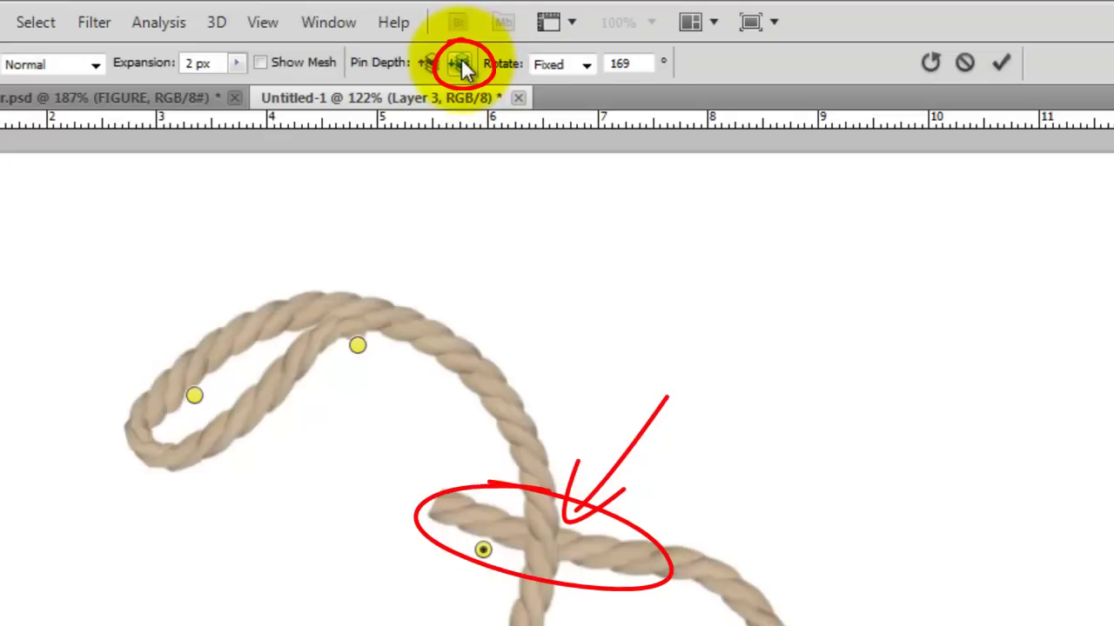
left_click(431, 61)
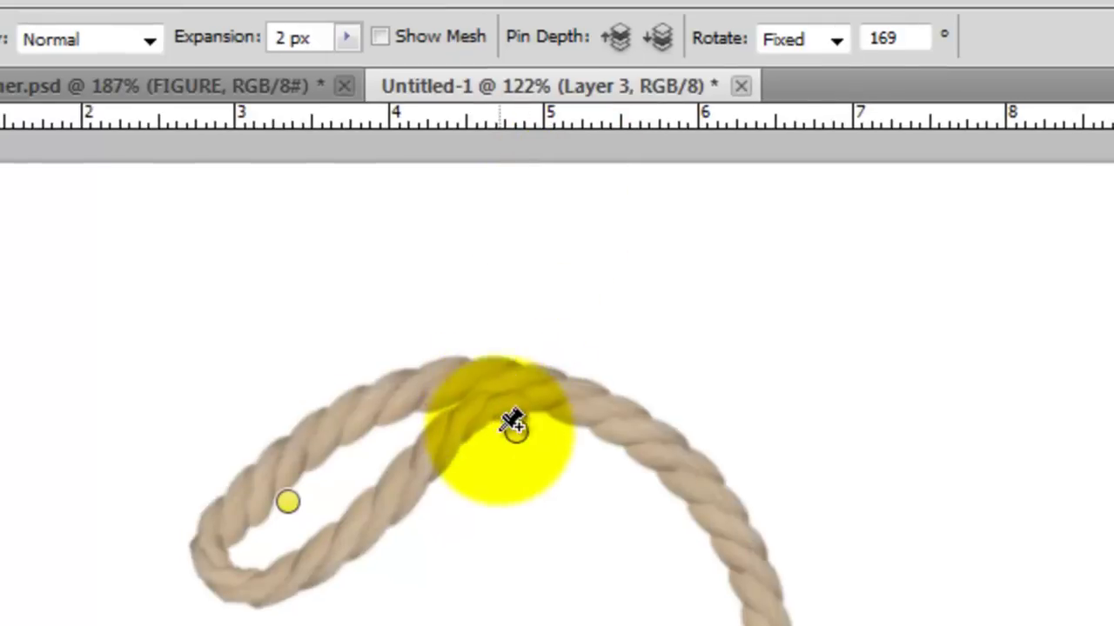
- Move the rope's left tip up across the loop and switch its pin depth between forward and backward, ending with forward
left_click_drag(514, 430, 579, 339)
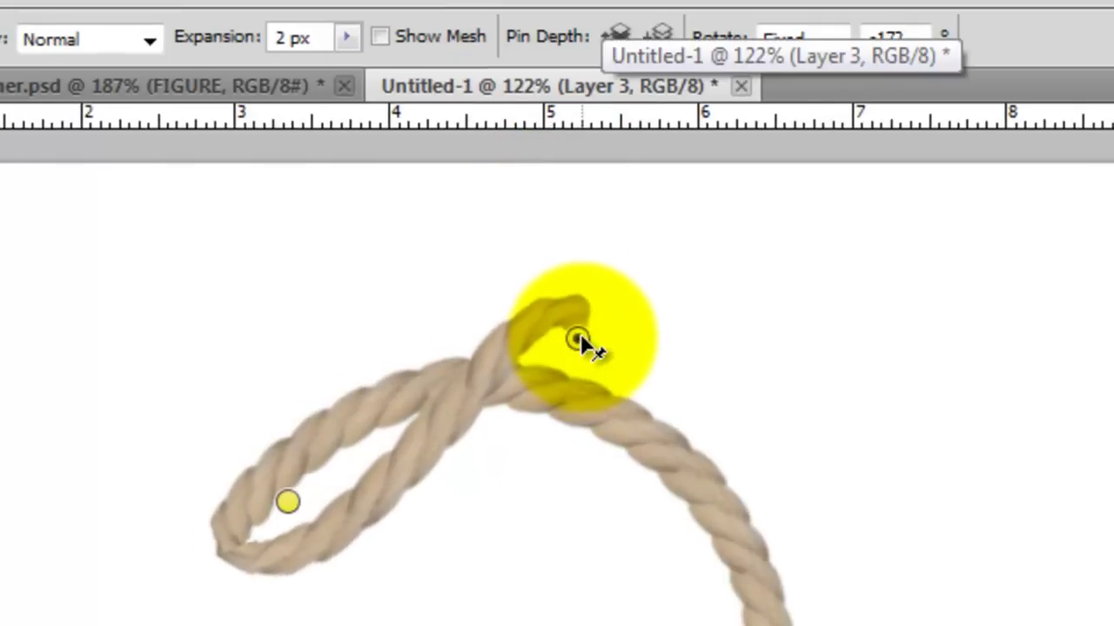
left_click(617, 35)
left_click(666, 34)
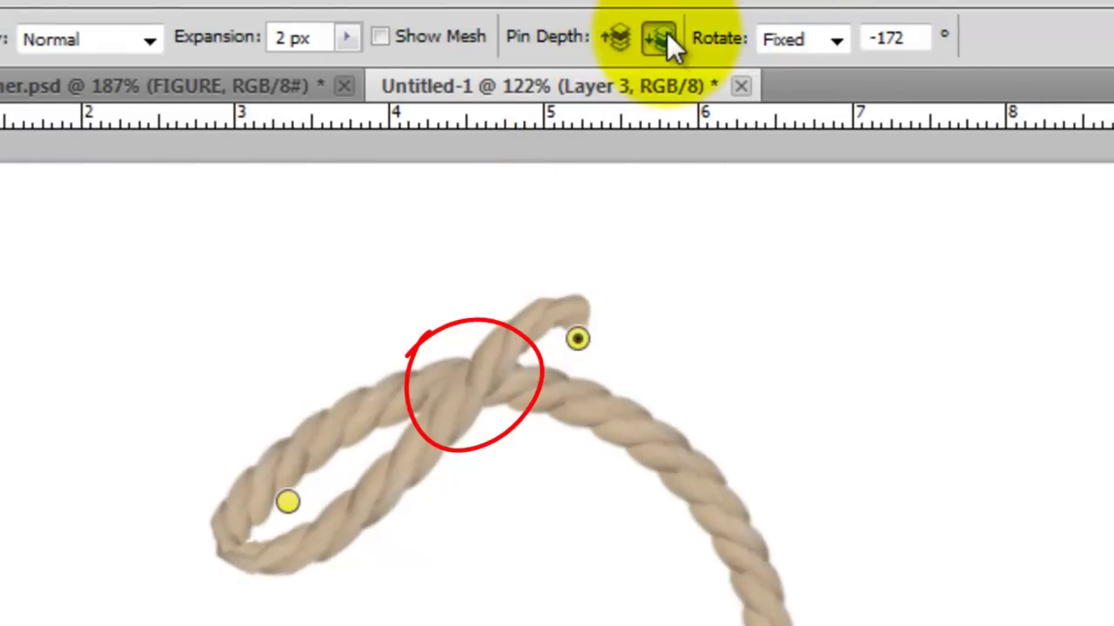
left_click(617, 35)
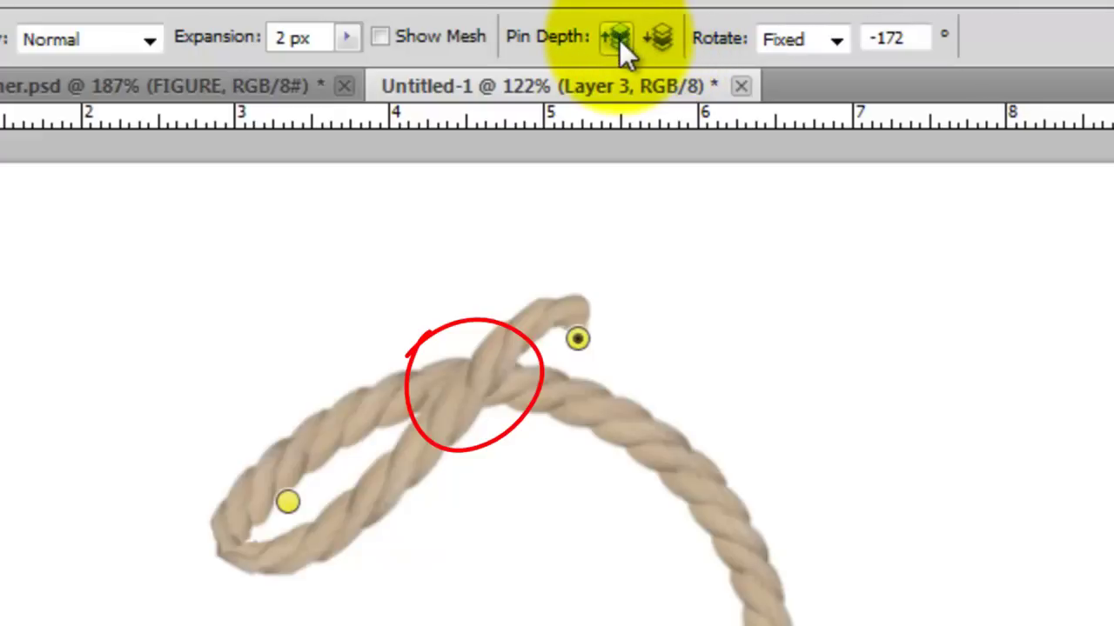